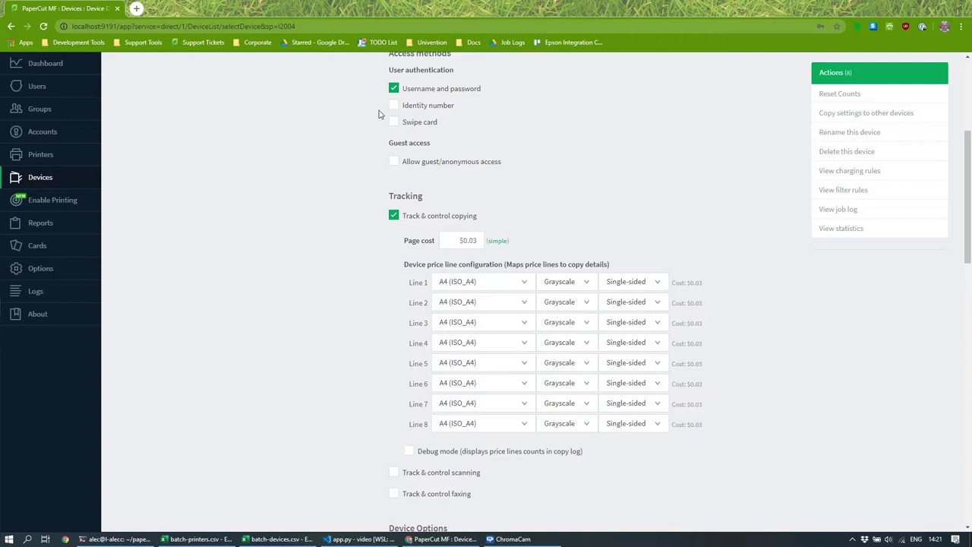
# Leave the device page unsaved and open the PaperCut Global PostScript printer's details, showing its $0.03 page cost.
pyautogui.click(36, 160)
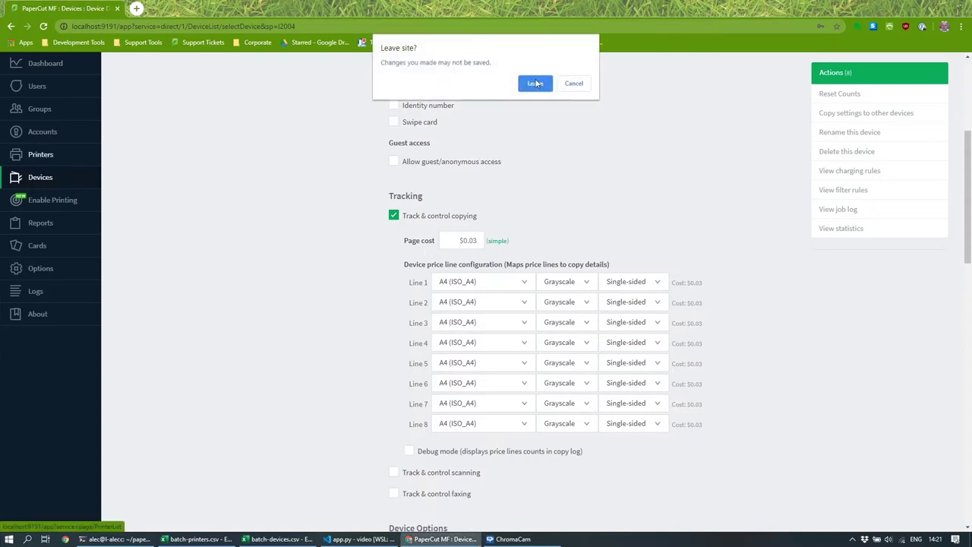
pyautogui.click(539, 84)
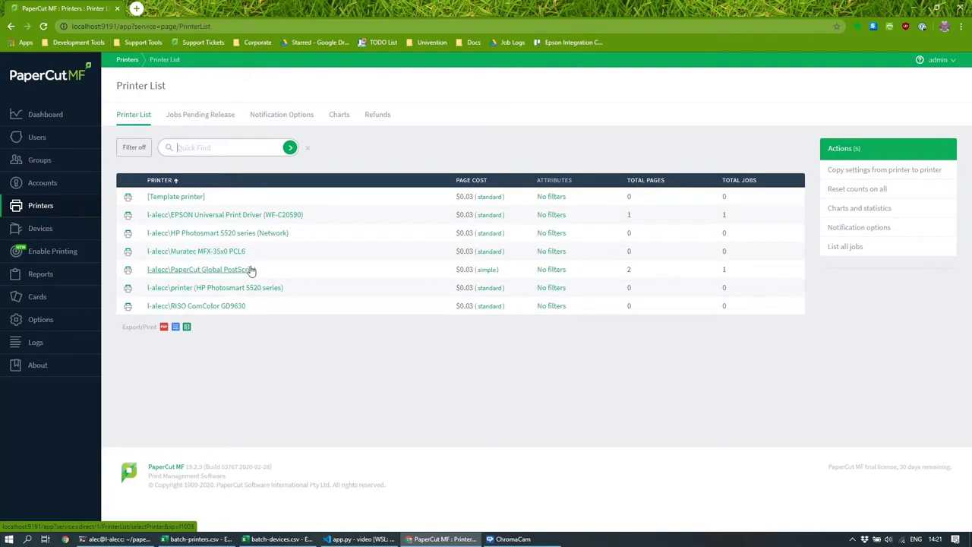
pyautogui.click(239, 270)
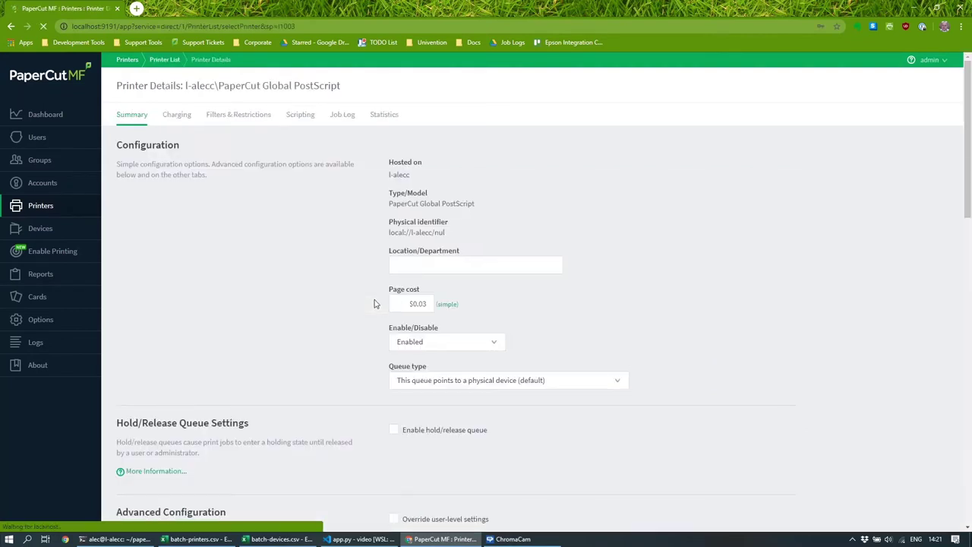
pyautogui.scroll(-3, 356, 315)
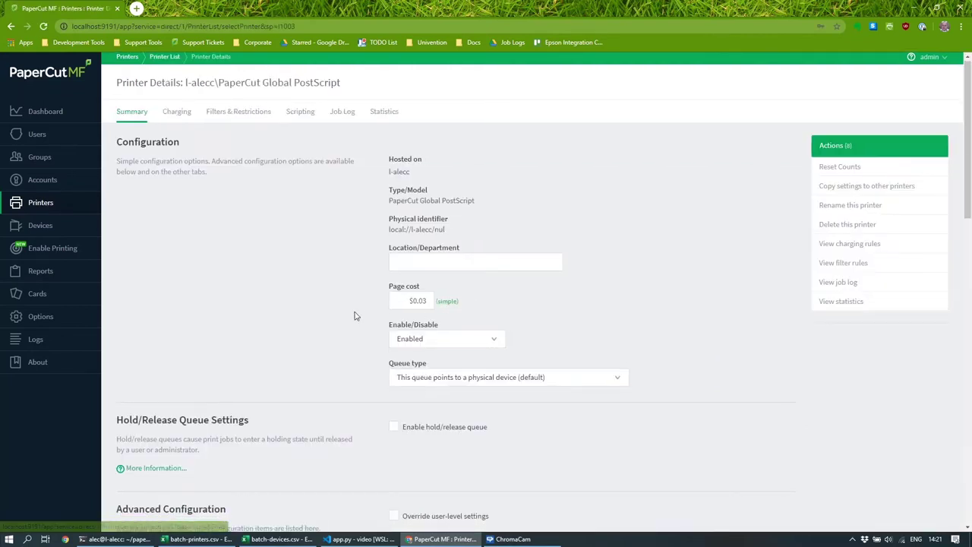
pyautogui.scroll(-3, 356, 314)
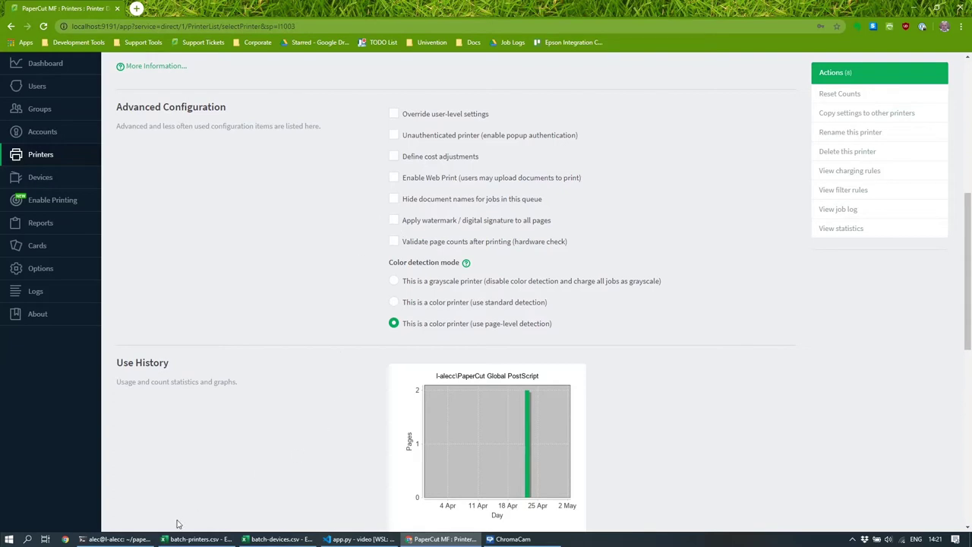
# Bring up batch-devices.csv and review the device row's values, including the 0.05 copy cost.
pyautogui.click(247, 539)
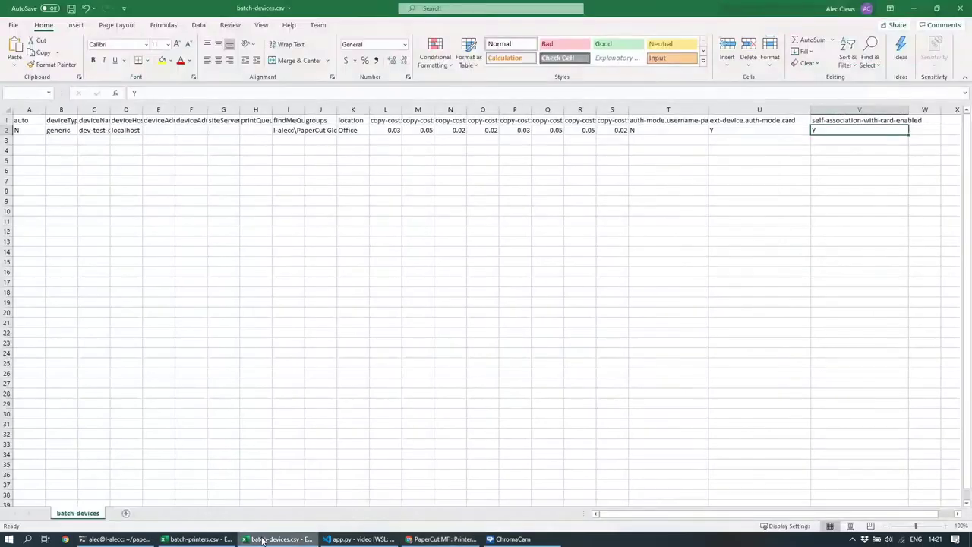
pyautogui.press('Left')
pyautogui.press('Left')
pyautogui.press('Left')
pyautogui.press('Left')
pyautogui.press('Left')
pyautogui.press('Left')
pyautogui.press('Left')
pyautogui.press('Left')
pyautogui.press('Left')
pyautogui.press('Left')
pyautogui.press('Left')
pyautogui.press('Left')
pyautogui.press('Left')
pyautogui.press('Left')
pyautogui.press('Left')
pyautogui.press('Left')
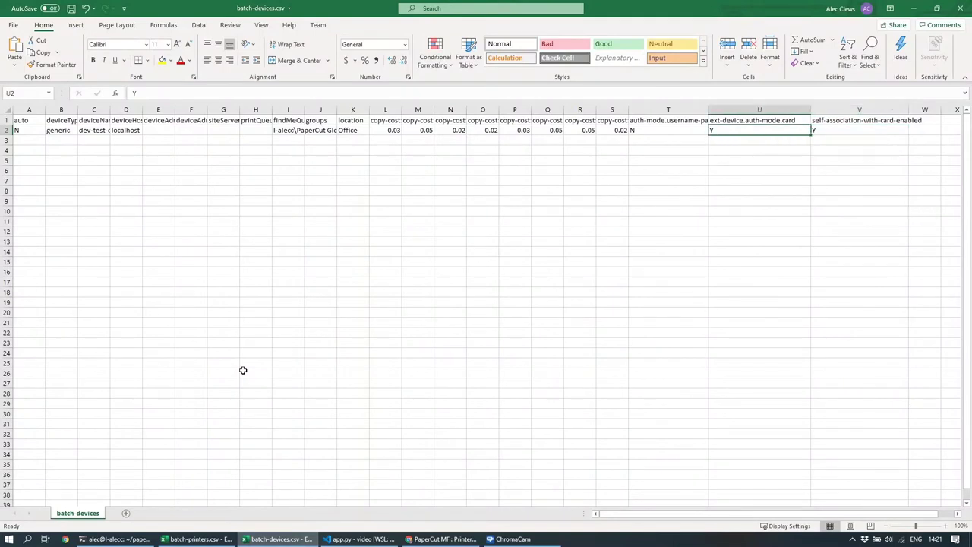
pyautogui.press('Left')
pyautogui.press('Left')
pyautogui.press('Left')
pyautogui.press('Left')
pyautogui.press('Left')
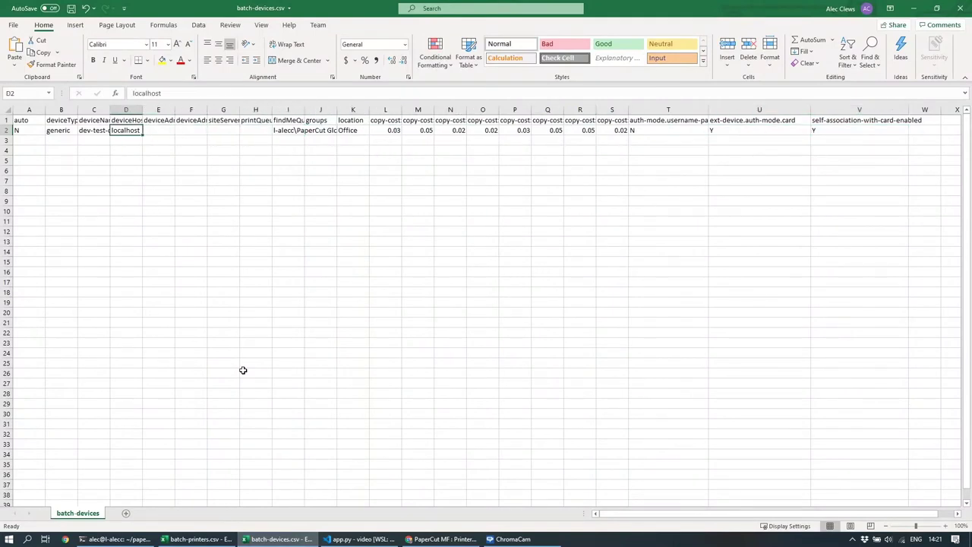
pyautogui.press('Right')
pyautogui.press('Right')
pyautogui.press('Right')
pyautogui.press('Right')
pyautogui.press('Right')
pyautogui.press('Right')
pyautogui.press('Right')
pyautogui.press('Right')
pyautogui.press('Right')
pyautogui.press('Right')
pyautogui.press('Right')
pyautogui.press('Right')
pyautogui.press('Right')
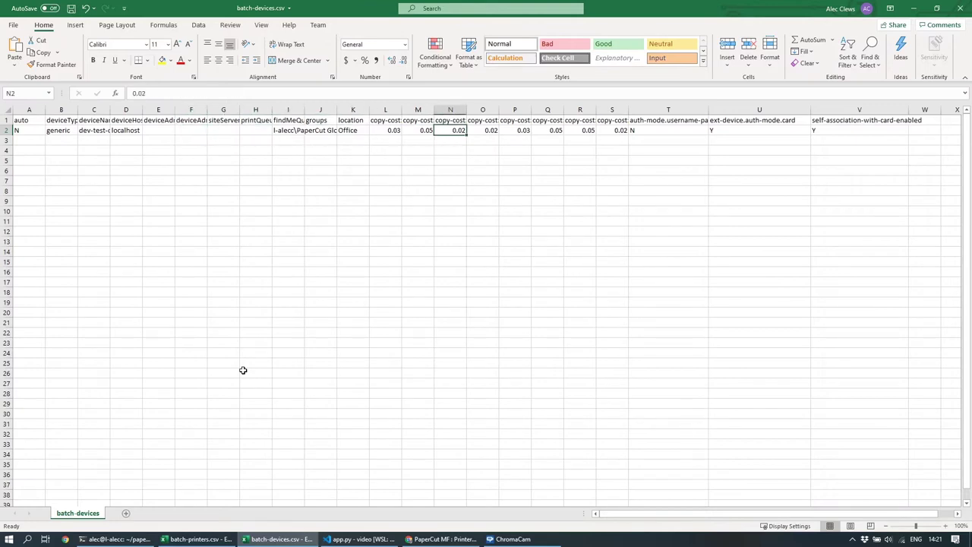
pyautogui.press('Left')
pyautogui.press('Left')
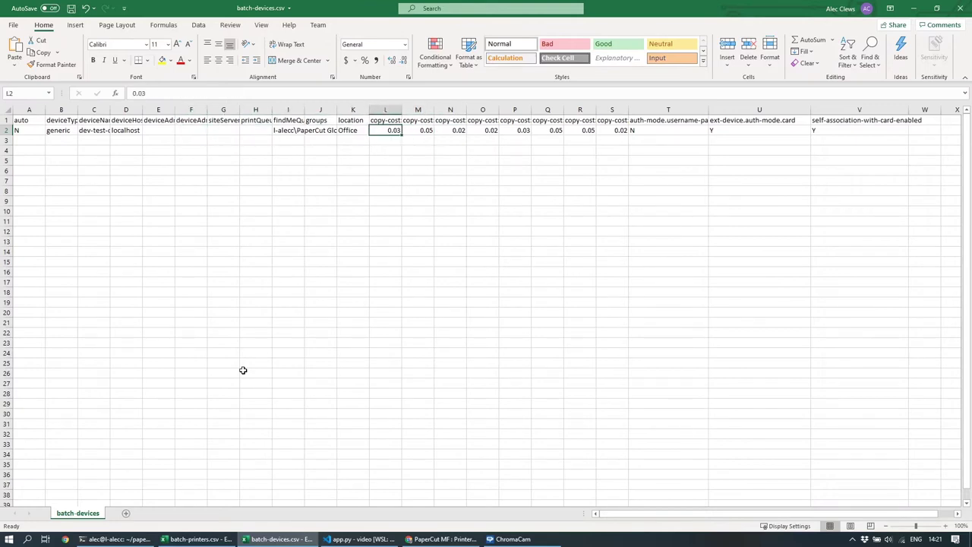
pyautogui.press('Left')
pyautogui.press('Right')
pyautogui.press('Right')
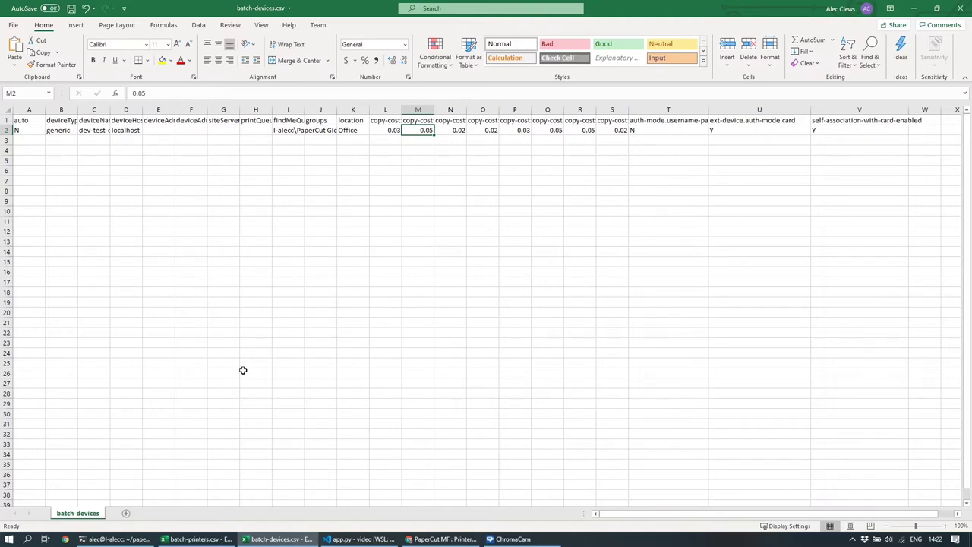
# Check the remaining copy costs and the auth-mode.username-password setting, widening column T, then select V2.
pyautogui.press('Left')
pyautogui.press('Left')
pyautogui.press('Right')
pyautogui.press('Right')
pyautogui.press('Right')
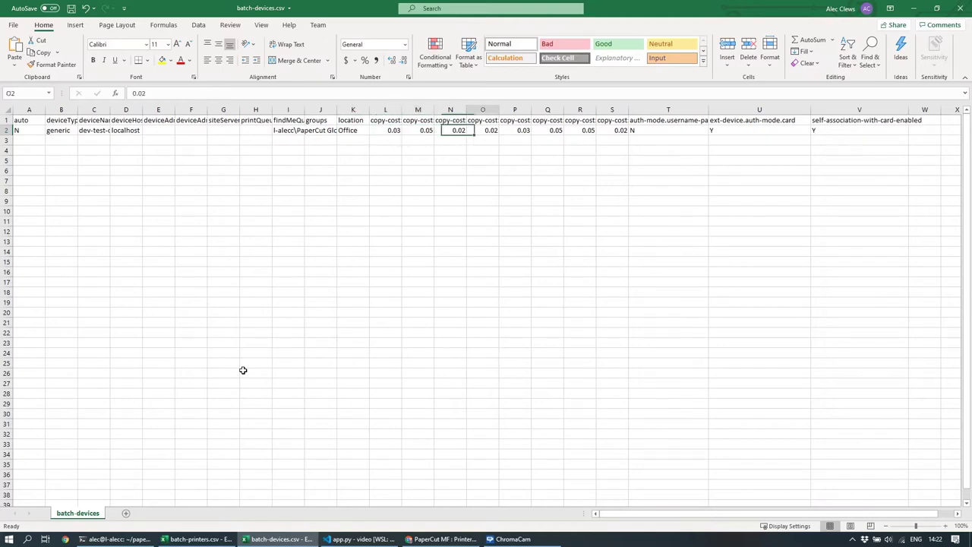
pyautogui.press('Right')
pyautogui.press('Right')
pyautogui.press('Right')
pyautogui.press('Right')
pyautogui.press('Right')
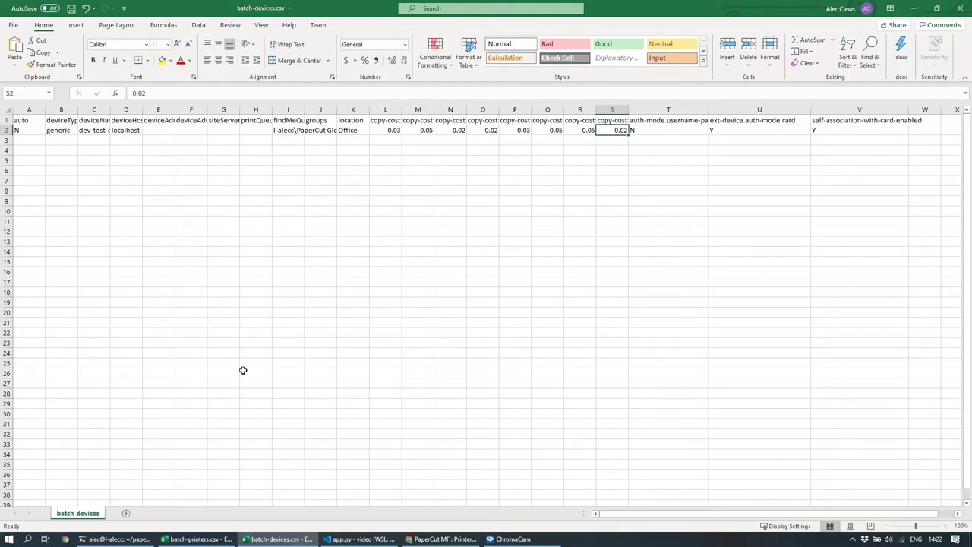
pyautogui.press('Right')
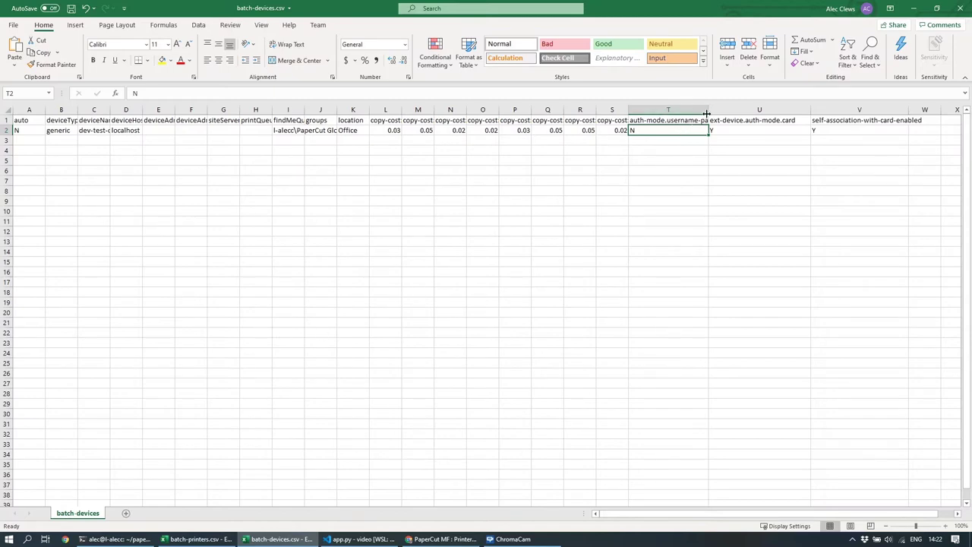
pyautogui.moveTo(707, 111); pyautogui.dragTo(744, 110)
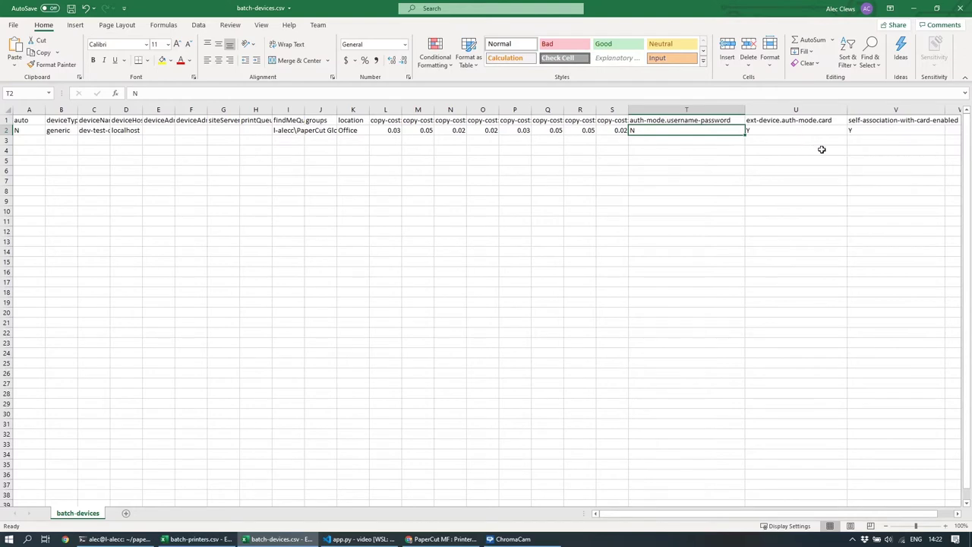
pyautogui.click(895, 129)
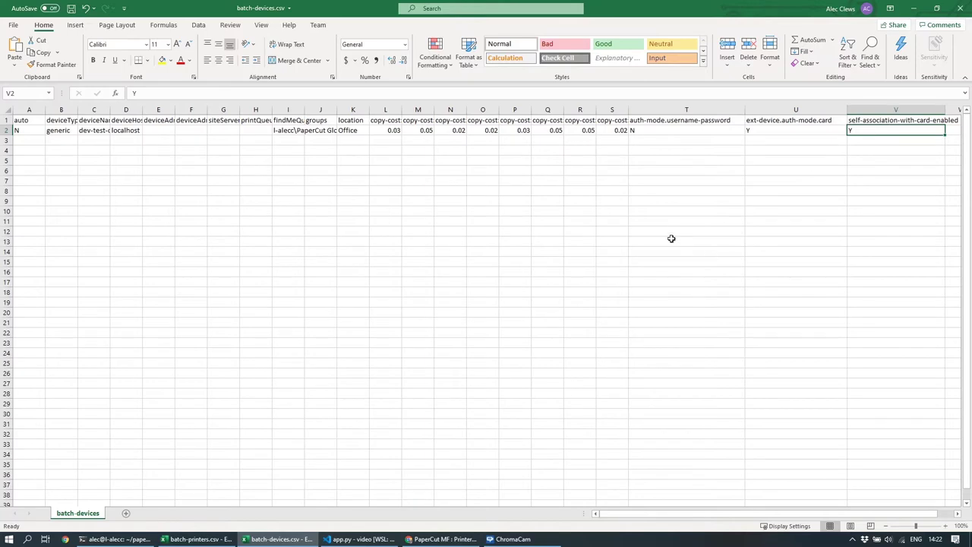
# Review batch-printers.csv's printer row: page costs, then enabled watermark text, size 5, LIGHT, BOTTOM.
pyautogui.click(207, 541)
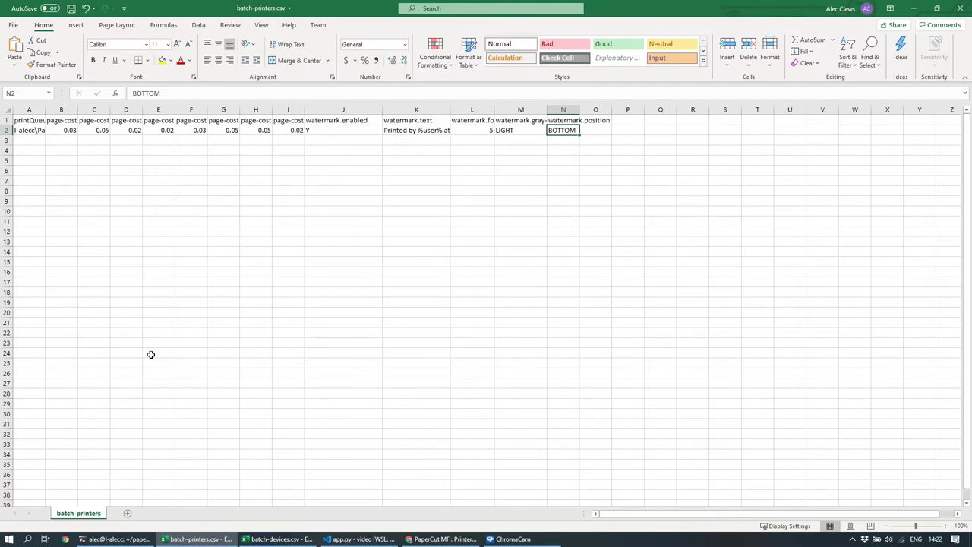
pyautogui.click(32, 131)
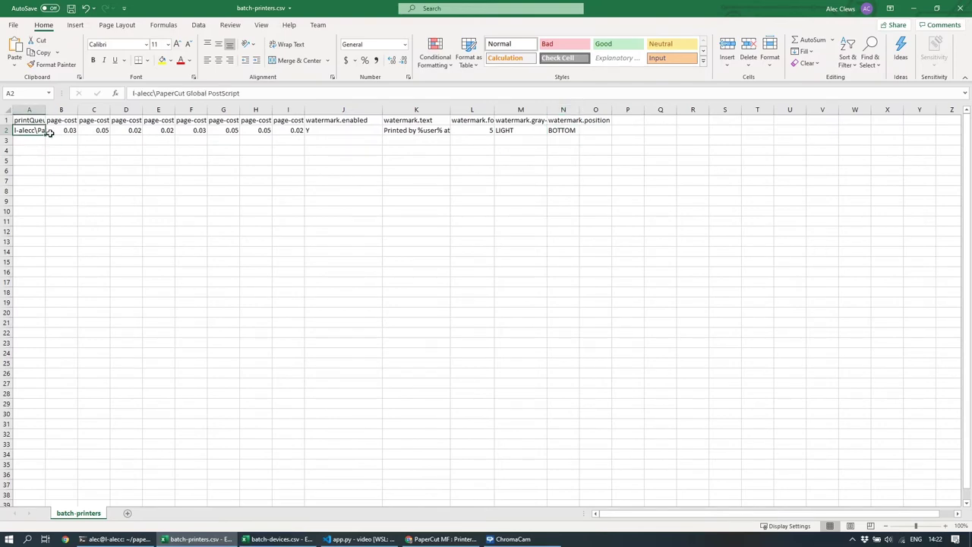
pyautogui.press('Right')
pyautogui.press('Right')
pyautogui.press('Right')
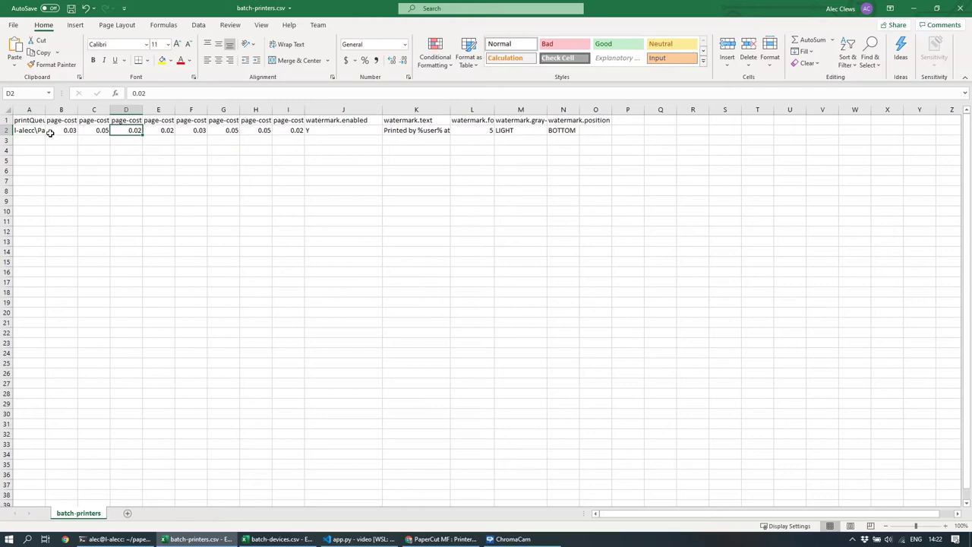
pyautogui.press('Right')
pyautogui.press('Right')
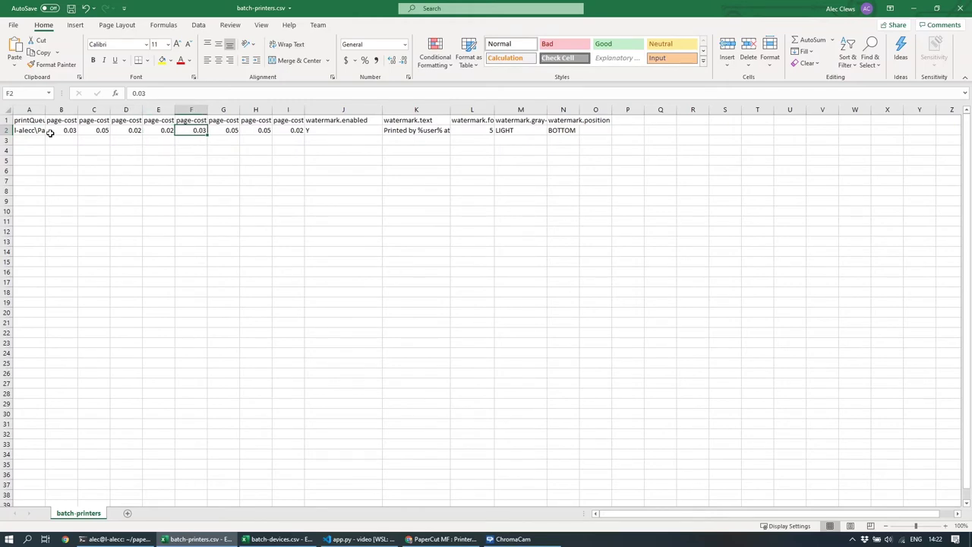
pyautogui.press('Right')
pyautogui.press('Right')
pyautogui.press('Right')
pyautogui.press('Right')
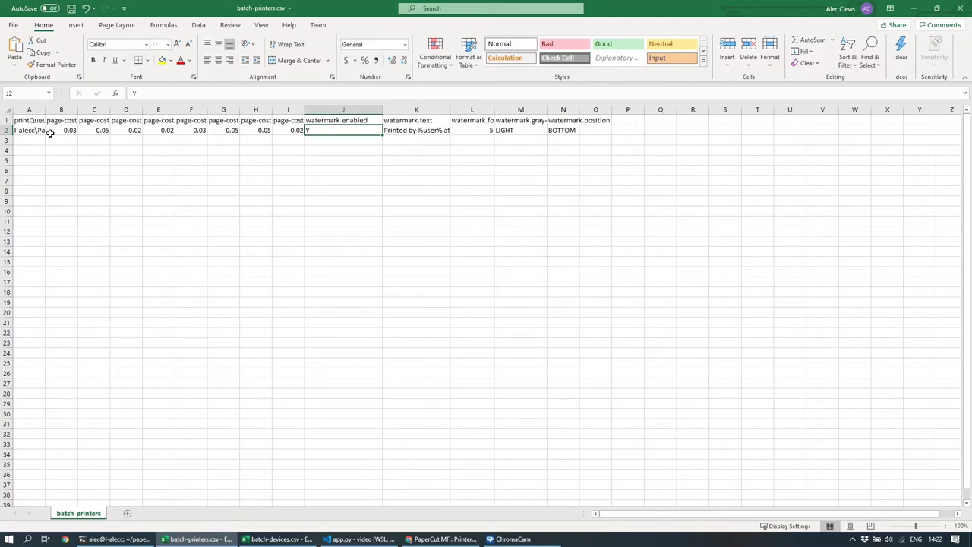
pyautogui.press('Right')
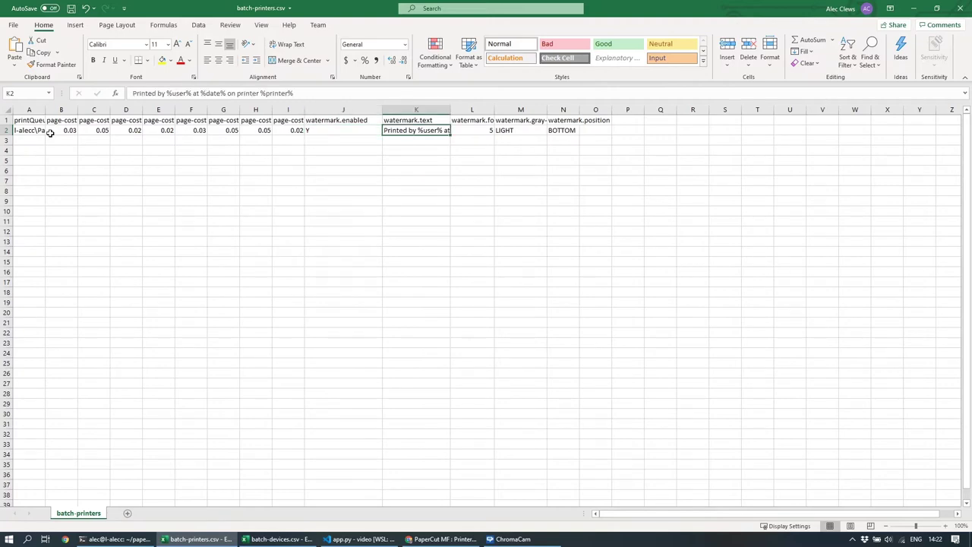
pyautogui.press('Right')
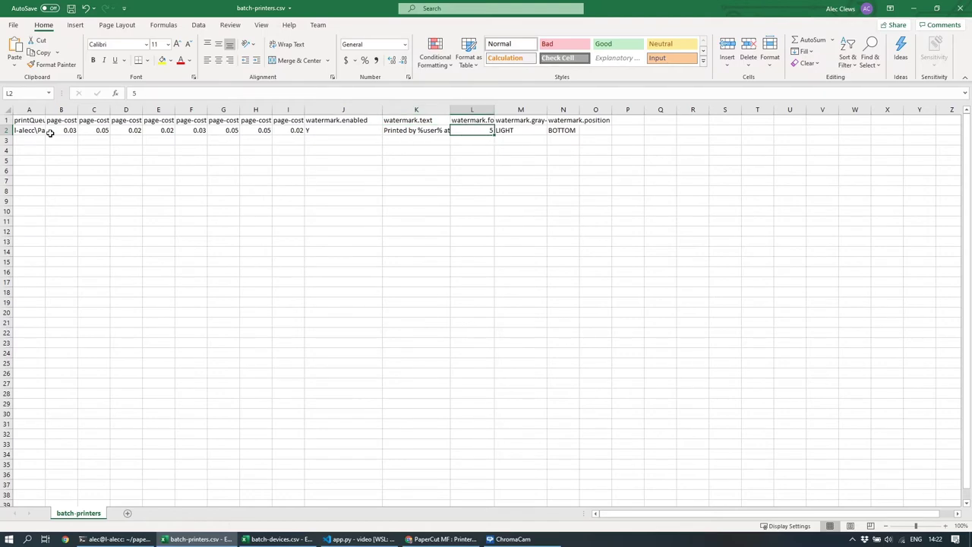
pyautogui.press('Right')
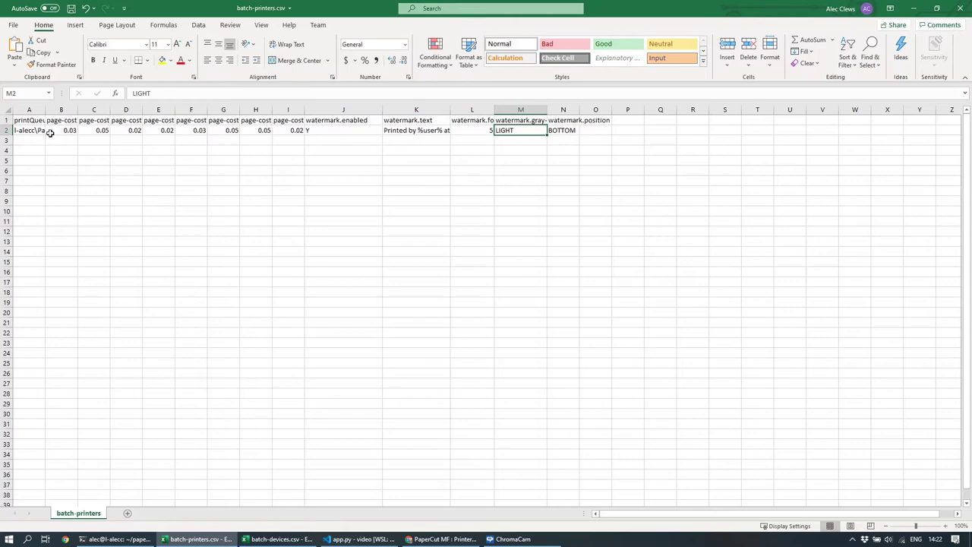
pyautogui.press('Right')
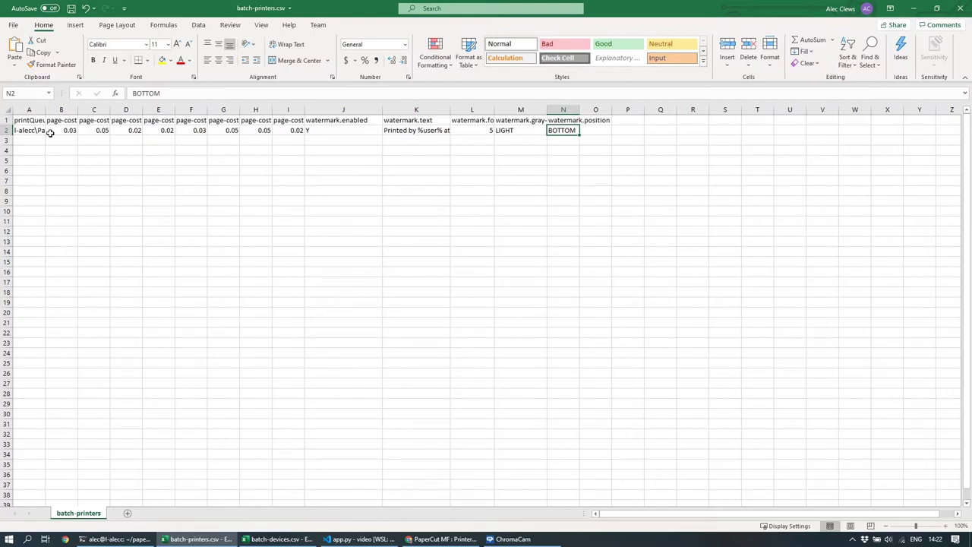
# Clear the app.py terminal and shrink the panel to enlarge the editor.
pyautogui.click(343, 541)
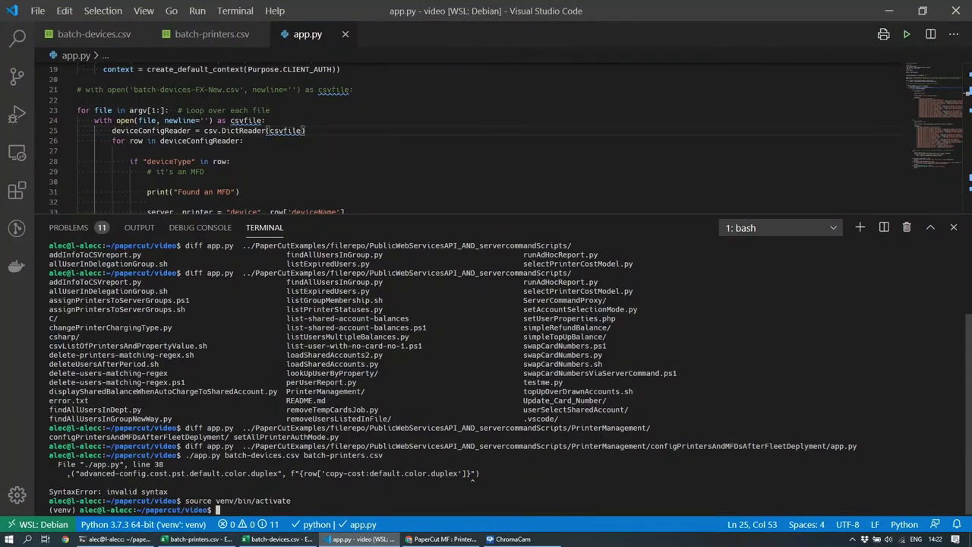
pyautogui.write('clear')
pyautogui.press('Return')
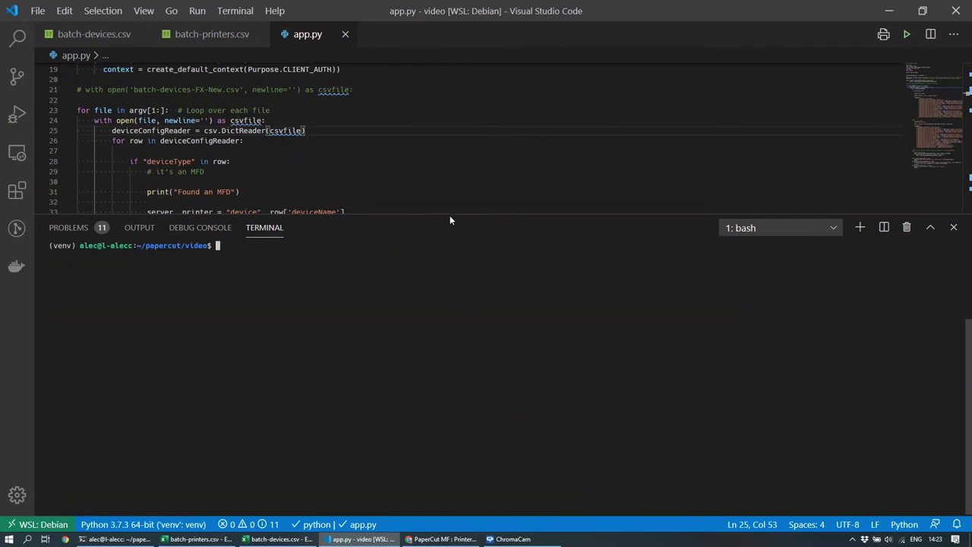
pyautogui.moveTo(449, 213); pyautogui.dragTo(450, 362)
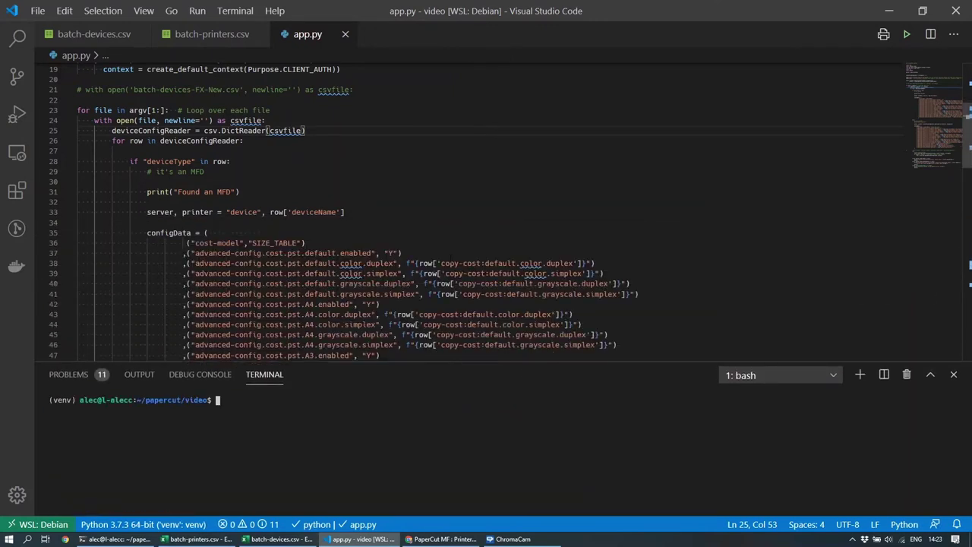
# Scroll through app.py and highlight the setPrinterProperties and applyDeviceSettings calls.
pyautogui.scroll(-2, 449, 355)
pyautogui.scroll(-1, 486, 213)
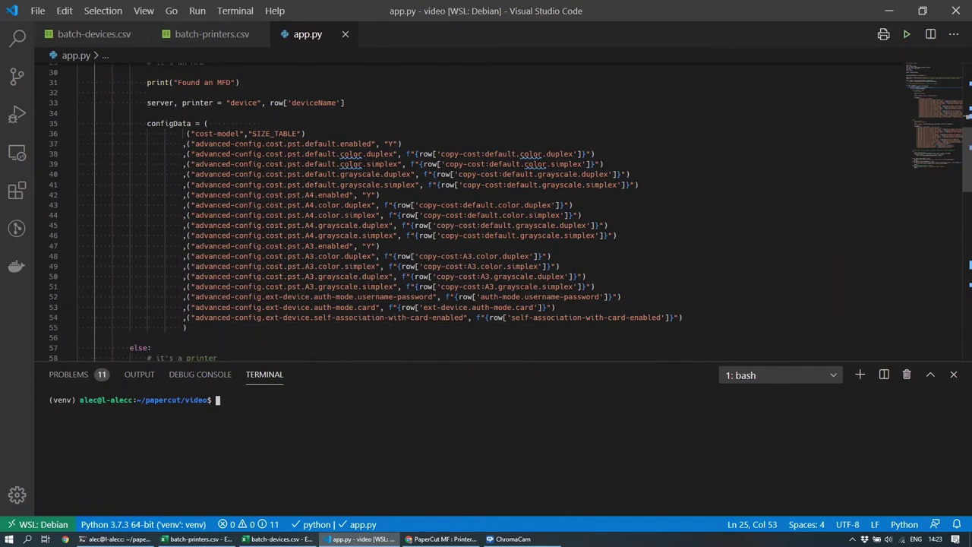
pyautogui.scroll(-3, 486, 205)
pyautogui.scroll(-2, 486, 211)
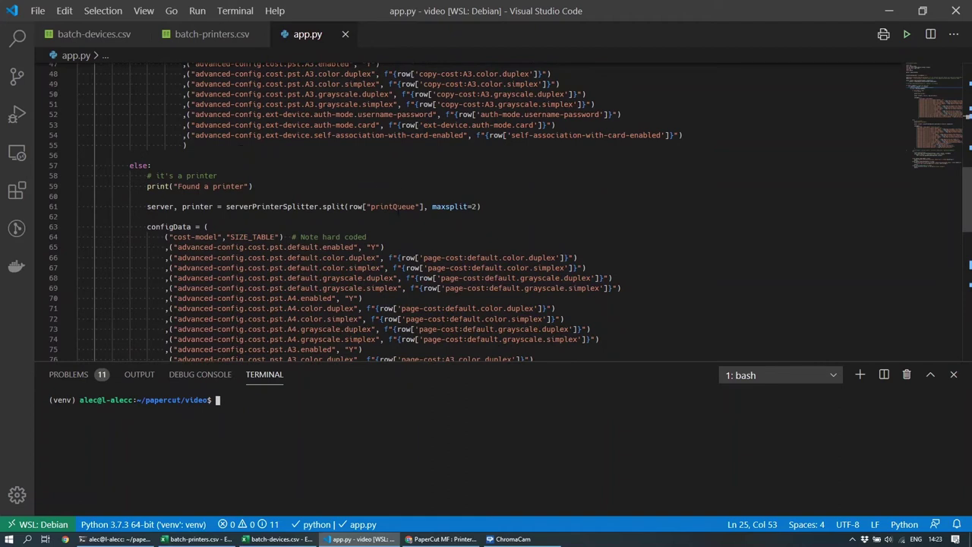
pyautogui.scroll(-5, 486, 211)
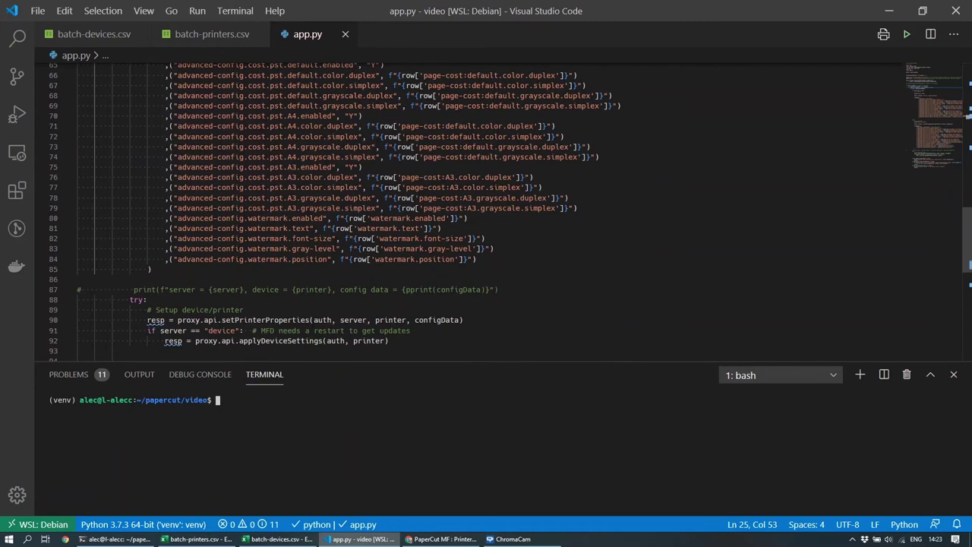
pyautogui.moveTo(312, 320); pyautogui.dragTo(219, 320)
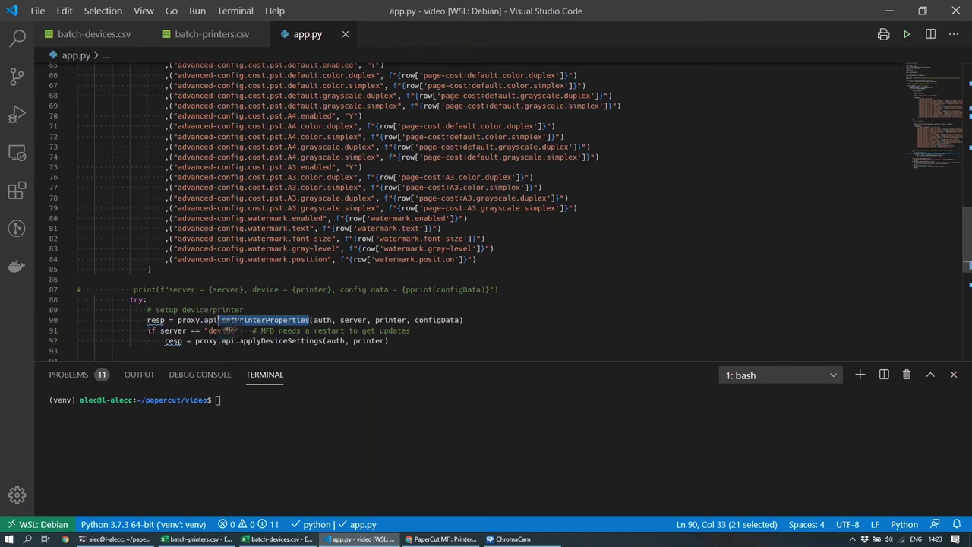
pyautogui.moveTo(239, 341); pyautogui.dragTo(323, 340)
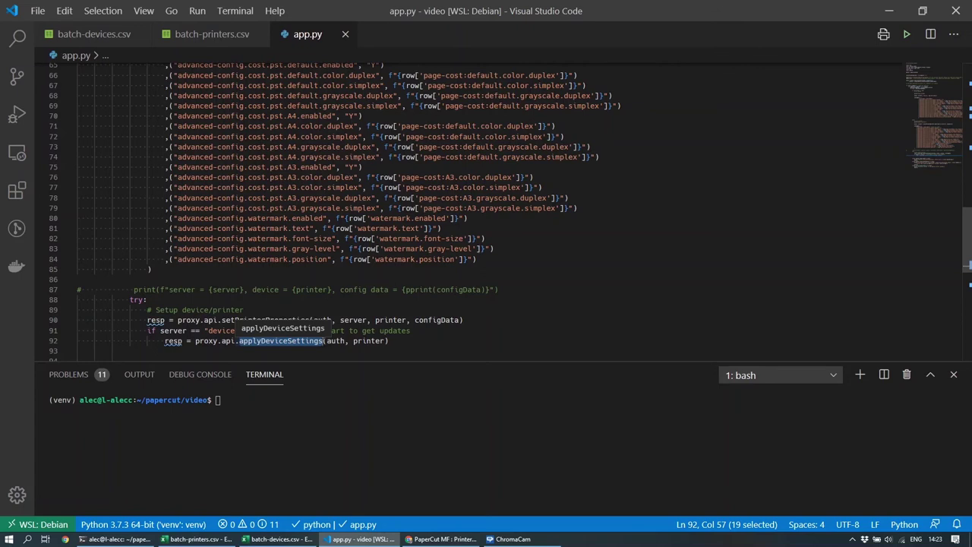
# Activate the venv and rerun ./app.py batch-devices.csv batch-printers.csv, which finds one MFD and one printer.
pyautogui.click(357, 404)
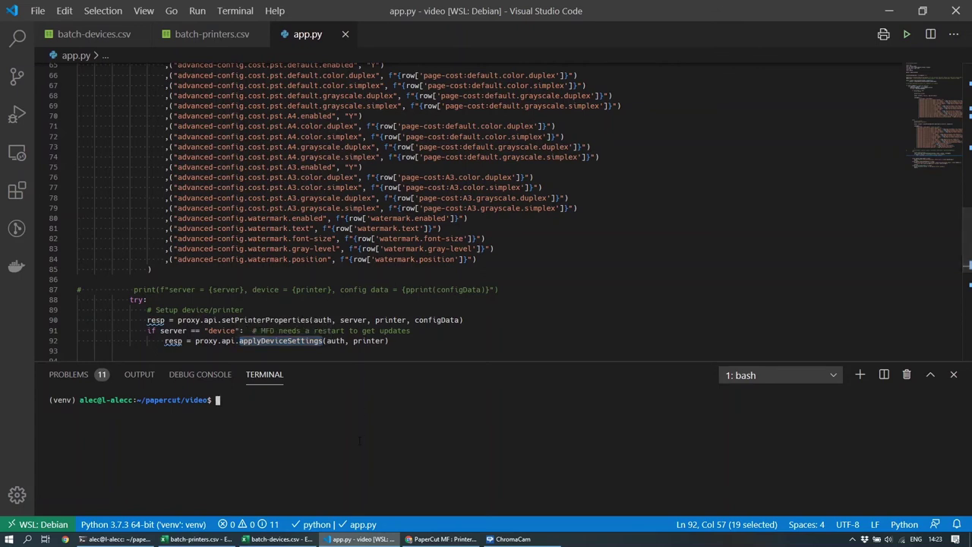
pyautogui.write('source venv/bin/activate')
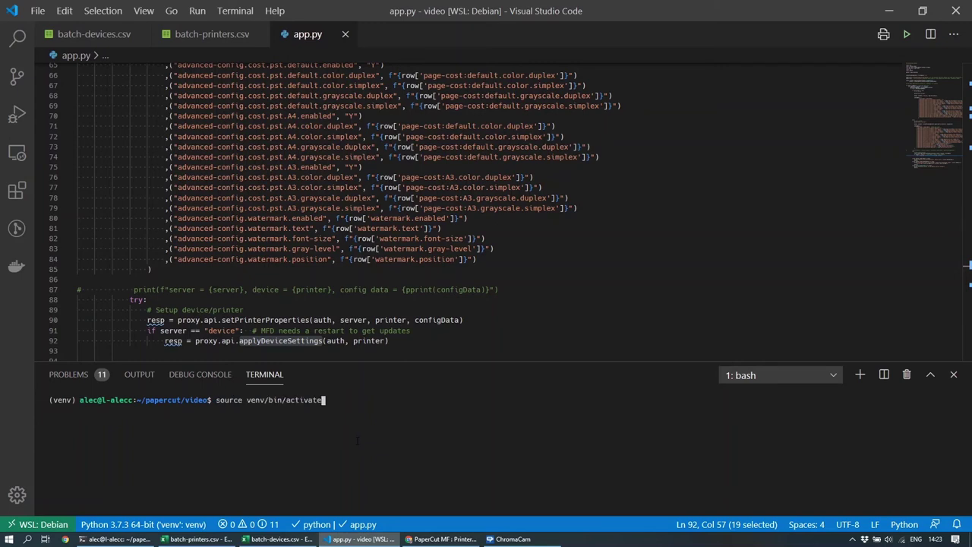
pyautogui.press('Up')
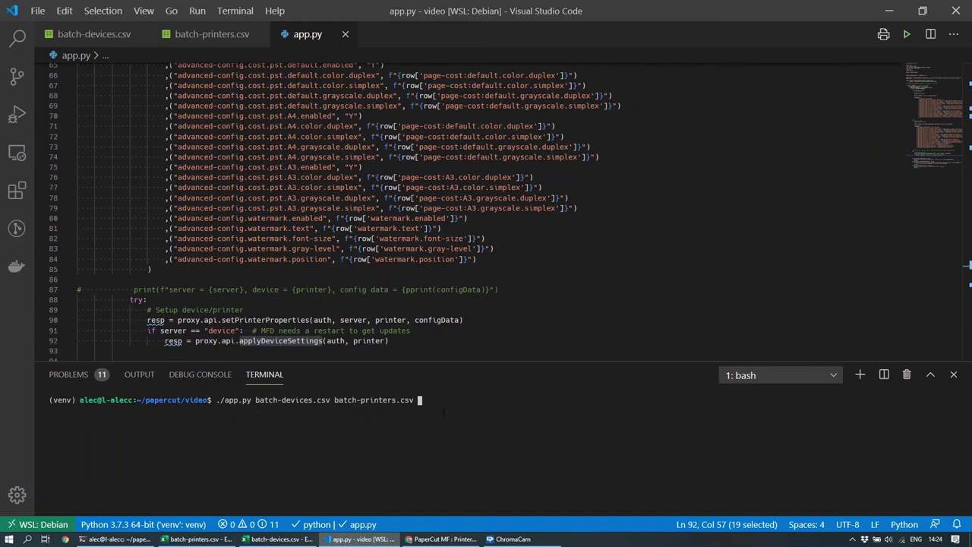
pyautogui.press('Return')
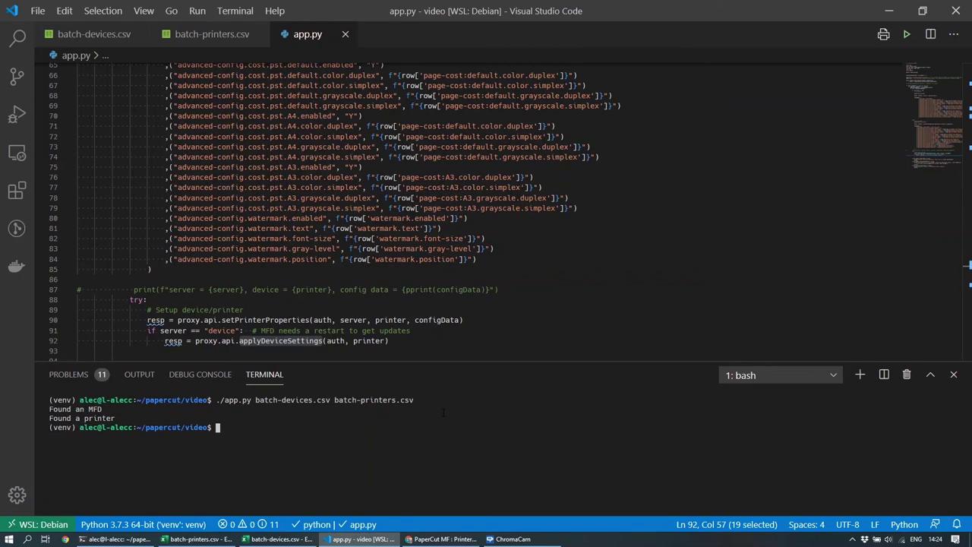
pyautogui.hotkey('alt', 'Tab')
pyautogui.hotkey('alt', 'Tab')
pyautogui.hotkey('alt', 'Tab')
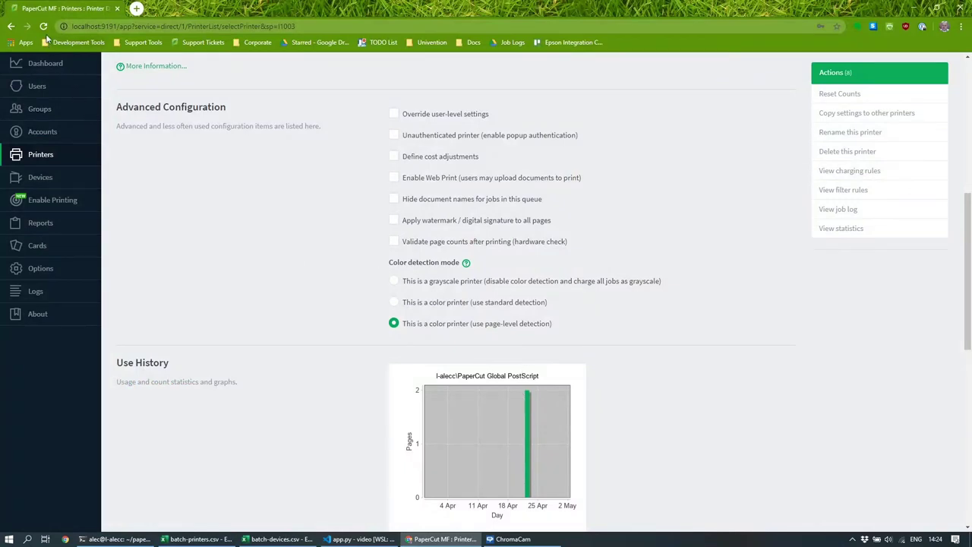
# Reload the printer summary and verify the $0.05 standard cost and Light, size 5, bottom watermark.
pyautogui.scroll(5, 244, 246)
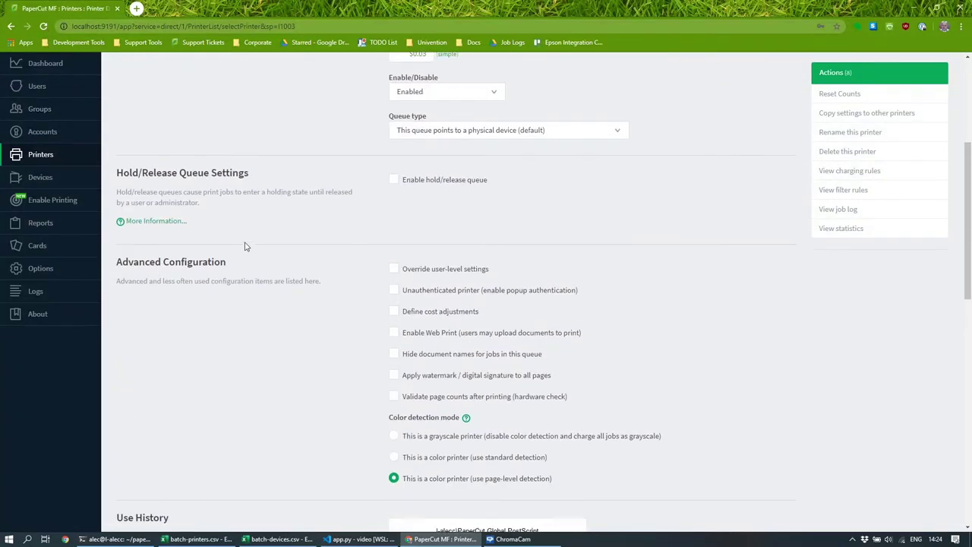
pyautogui.click(131, 117)
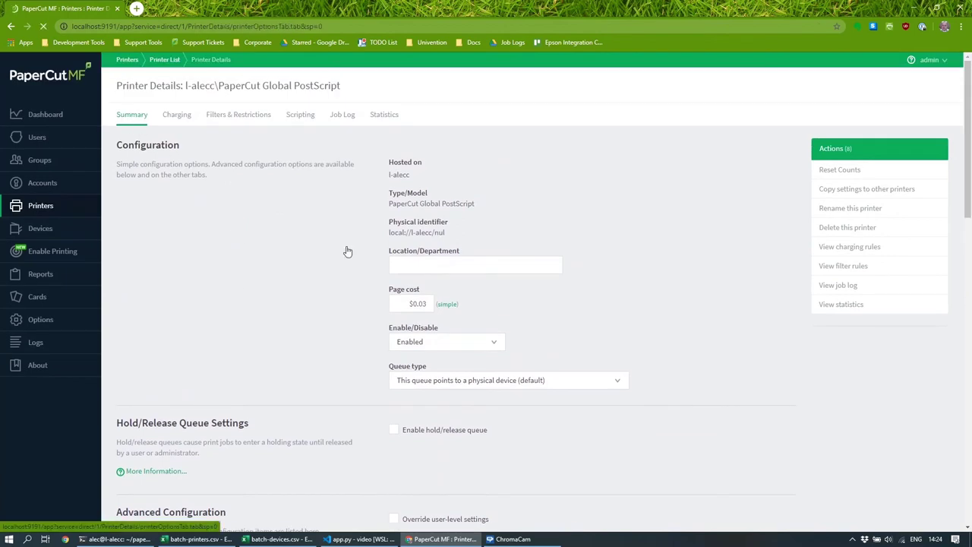
pyautogui.scroll(-2, 396, 344)
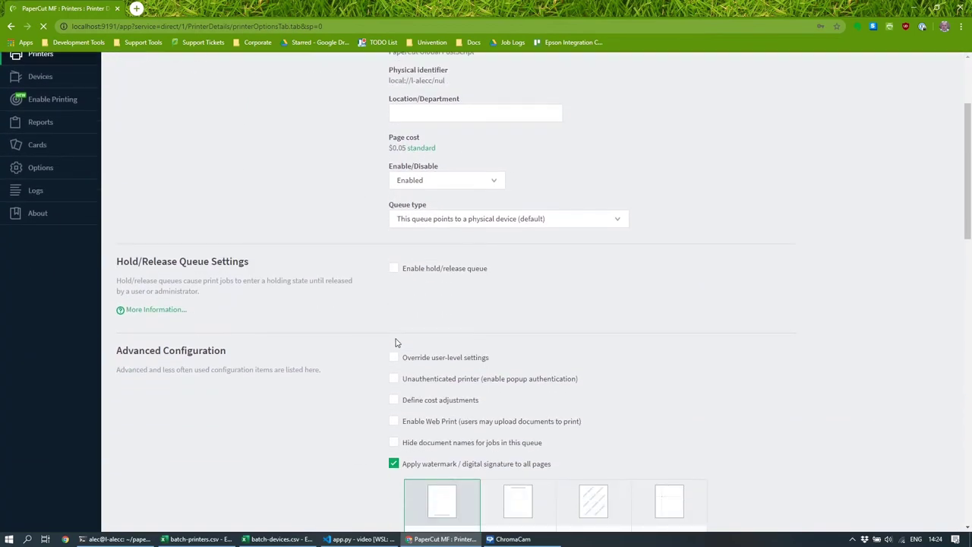
pyautogui.scroll(-1, 395, 350)
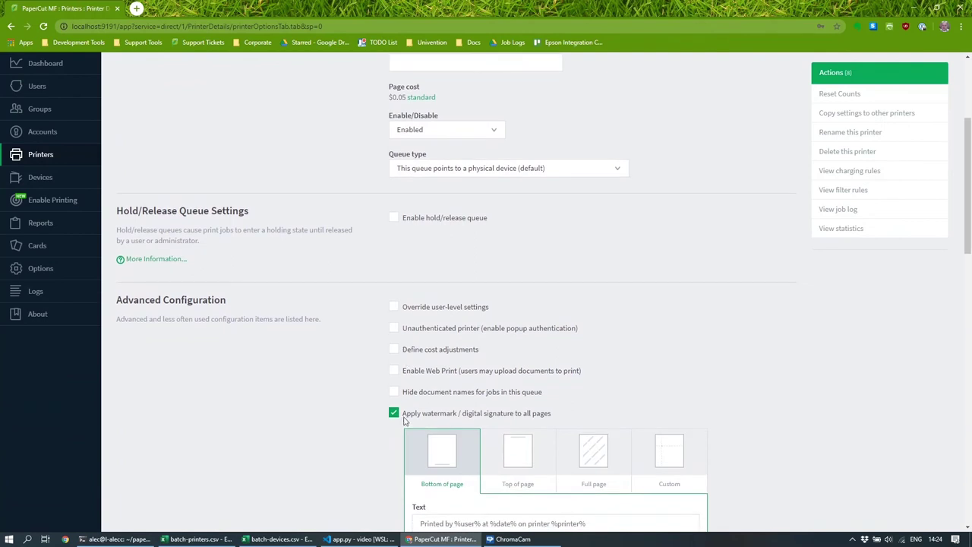
pyautogui.scroll(-2, 447, 422)
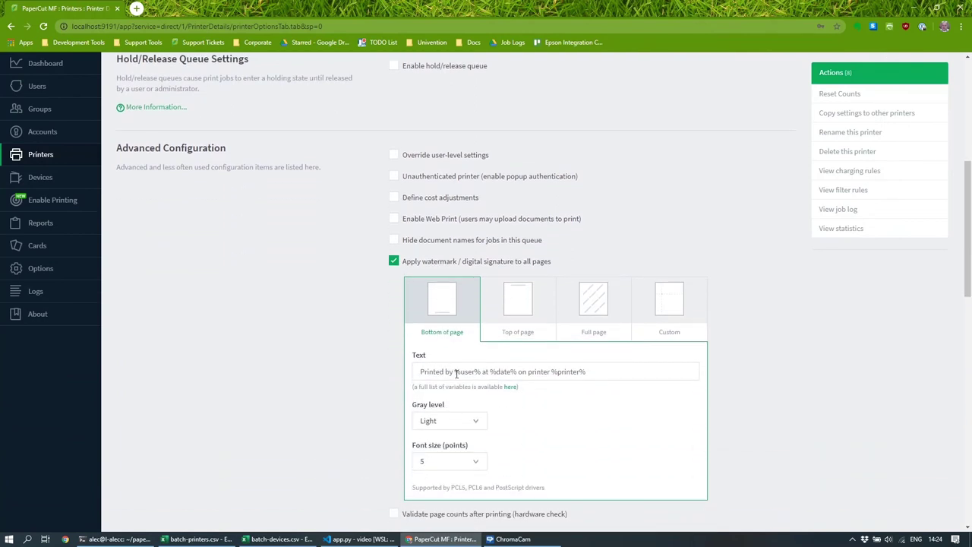
pyautogui.scroll(4, 460, 409)
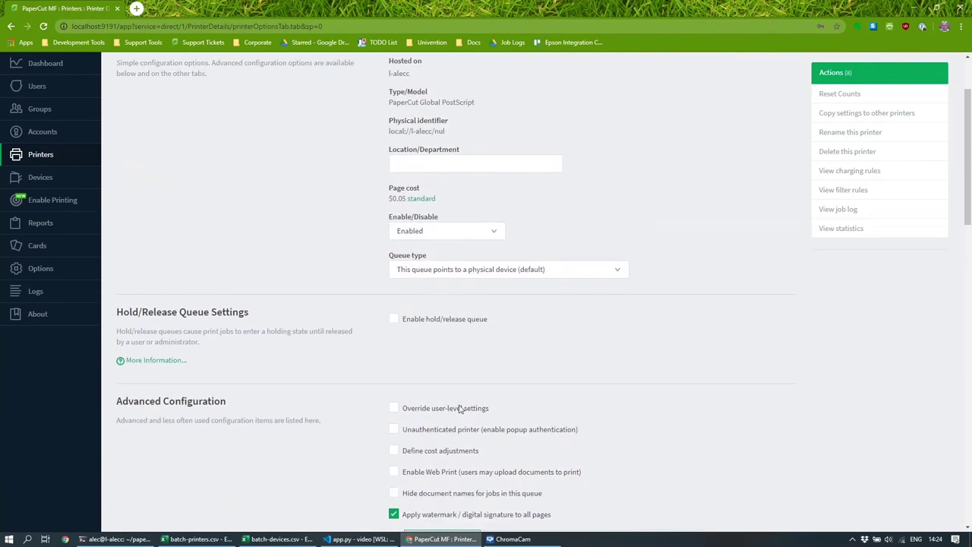
# View the printer's standard charging costs for A3, A4 and default sizes, then list the devices.
pyautogui.click(422, 250)
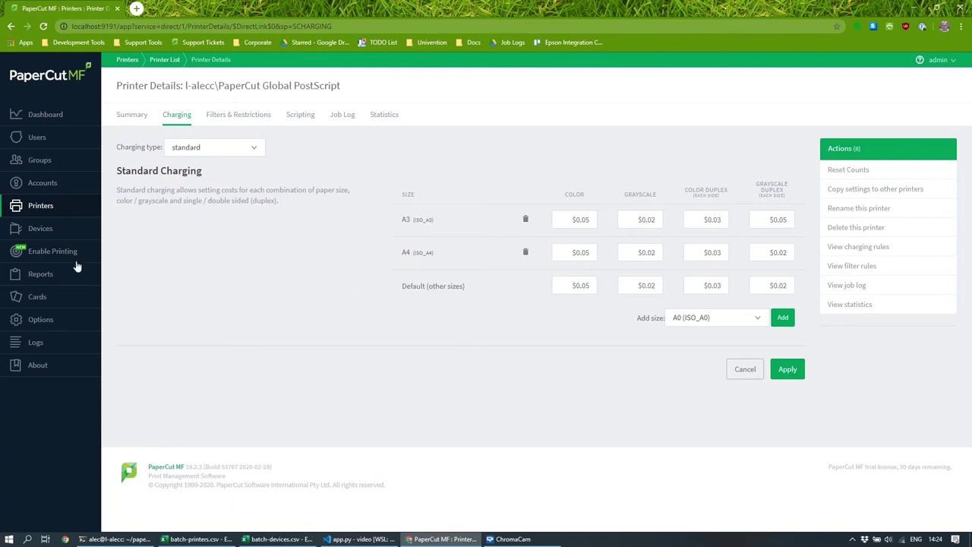
pyautogui.click(40, 230)
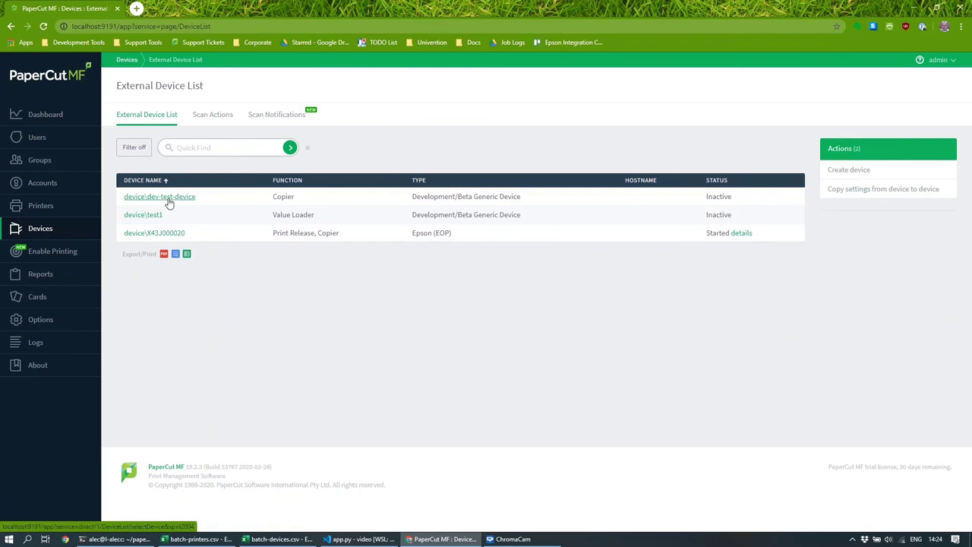
# Open dev-test-device and highlight its swipe-card login, Require PIN and self-association options.
pyautogui.click(163, 197)
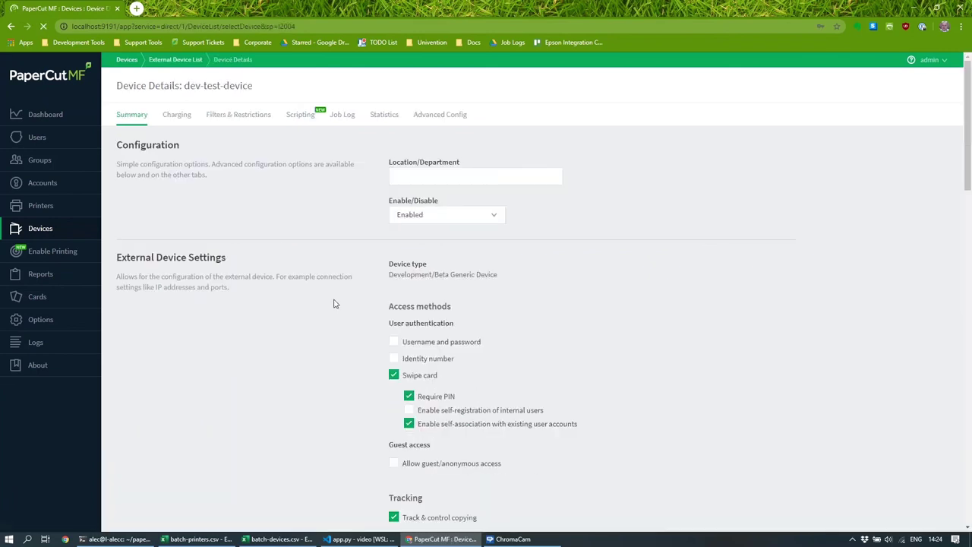
pyautogui.scroll(-1, 334, 300)
pyautogui.moveTo(470, 240); pyautogui.dragTo(383, 236)
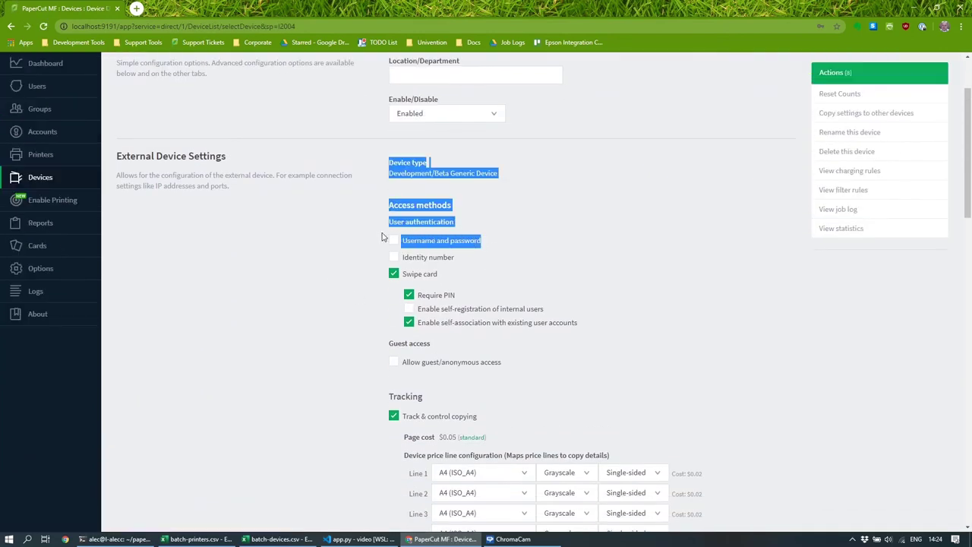
pyautogui.moveTo(446, 273); pyautogui.dragTo(394, 276)
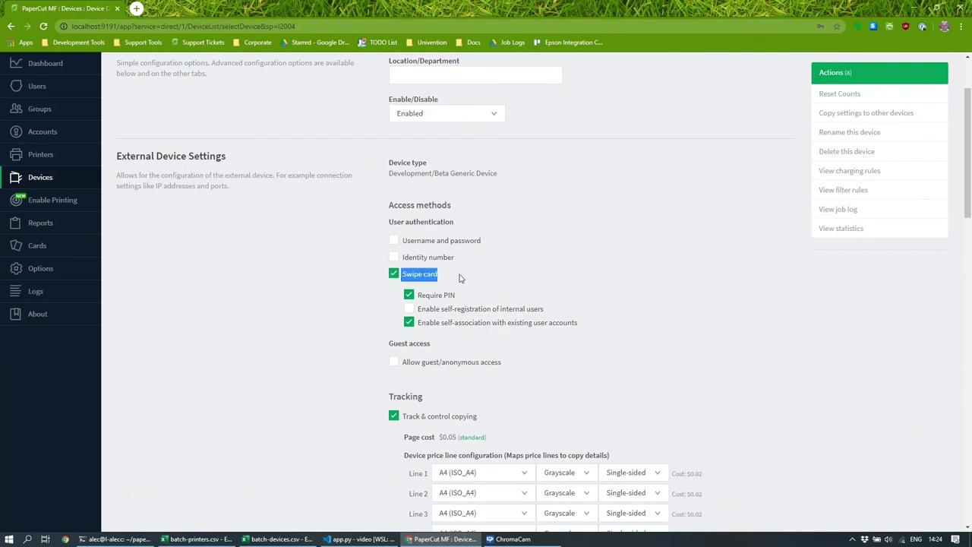
pyautogui.scroll(-1, 467, 278)
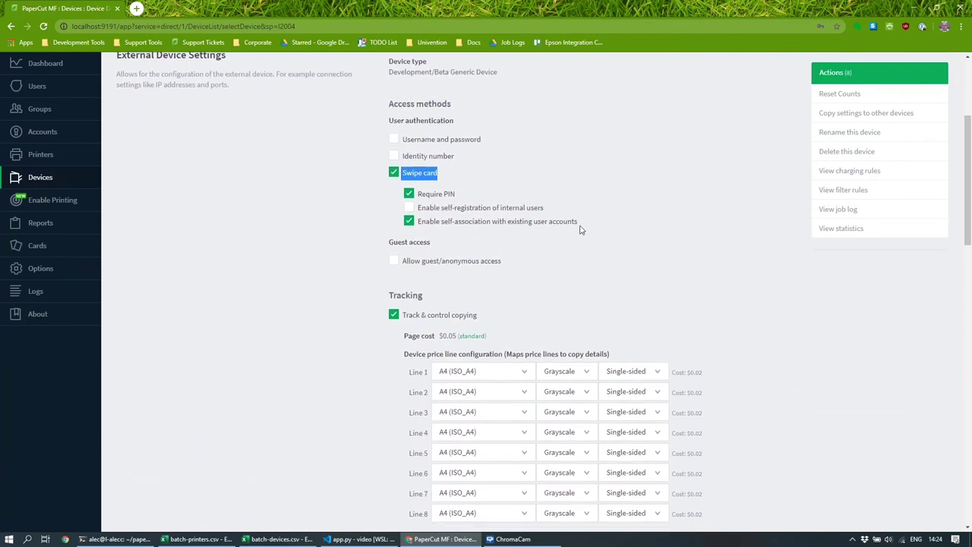
pyautogui.moveTo(581, 228); pyautogui.dragTo(416, 227)
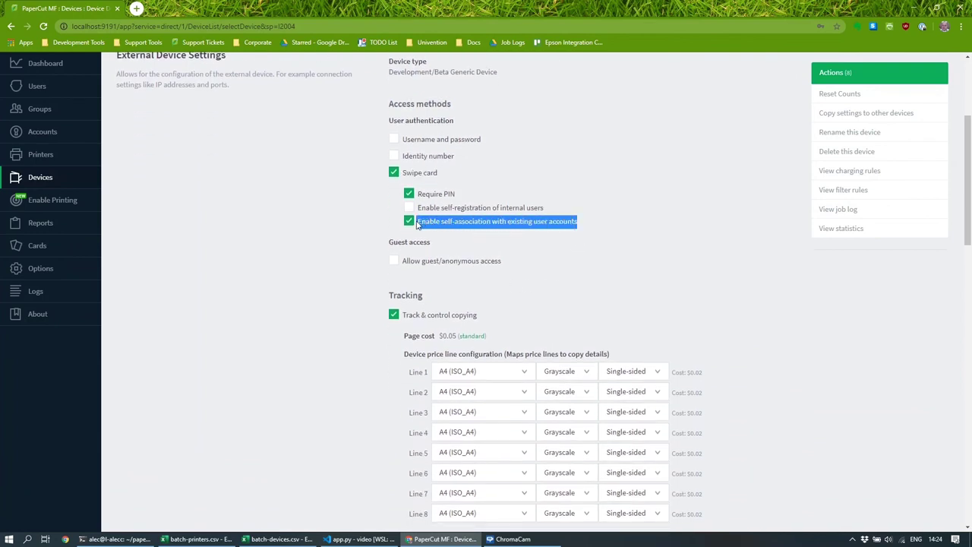
pyautogui.click(485, 255)
pyautogui.moveTo(458, 194); pyautogui.dragTo(415, 195)
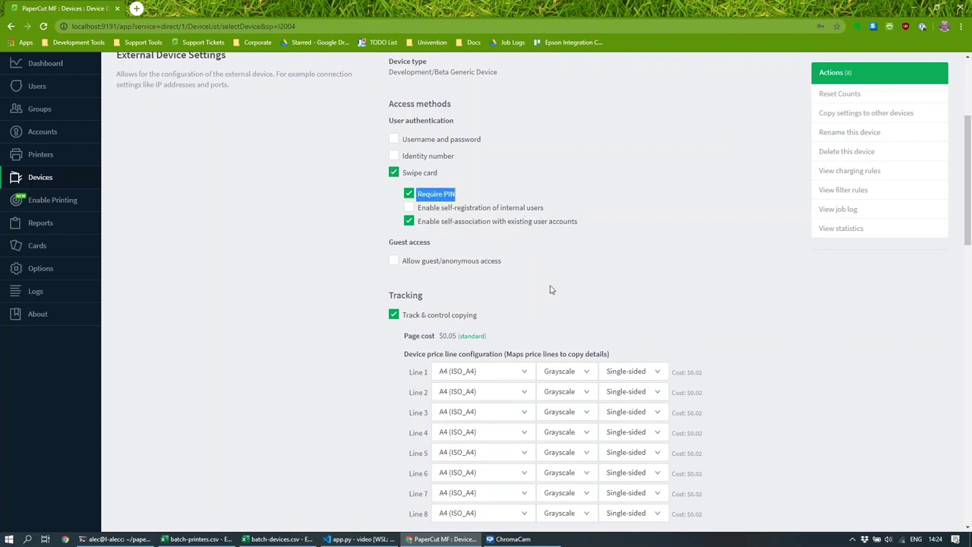